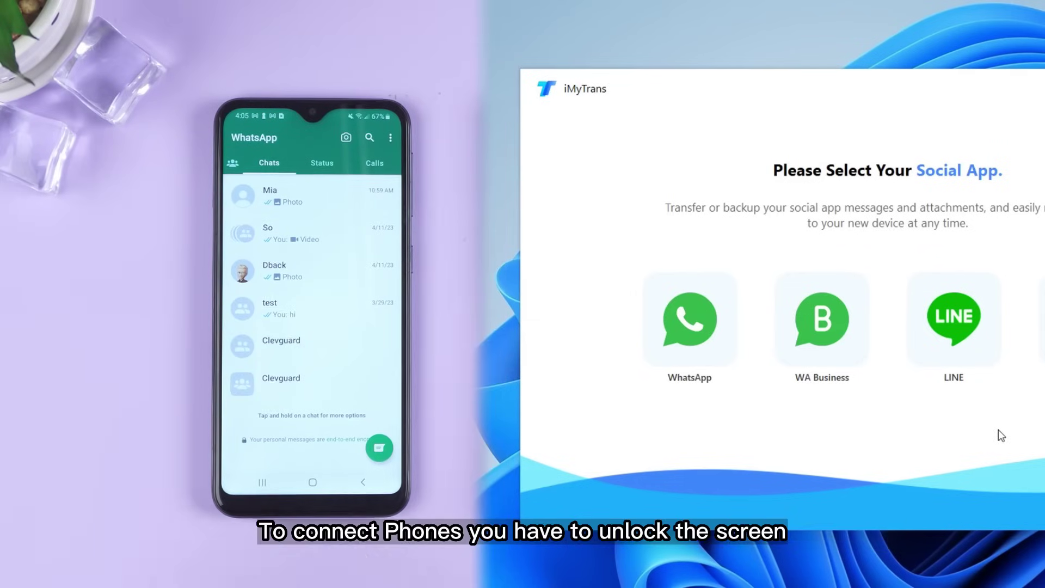
Choose WhatsApp to set up a transfer between the iPhone and Galaxy A10e.
click(669, 310)
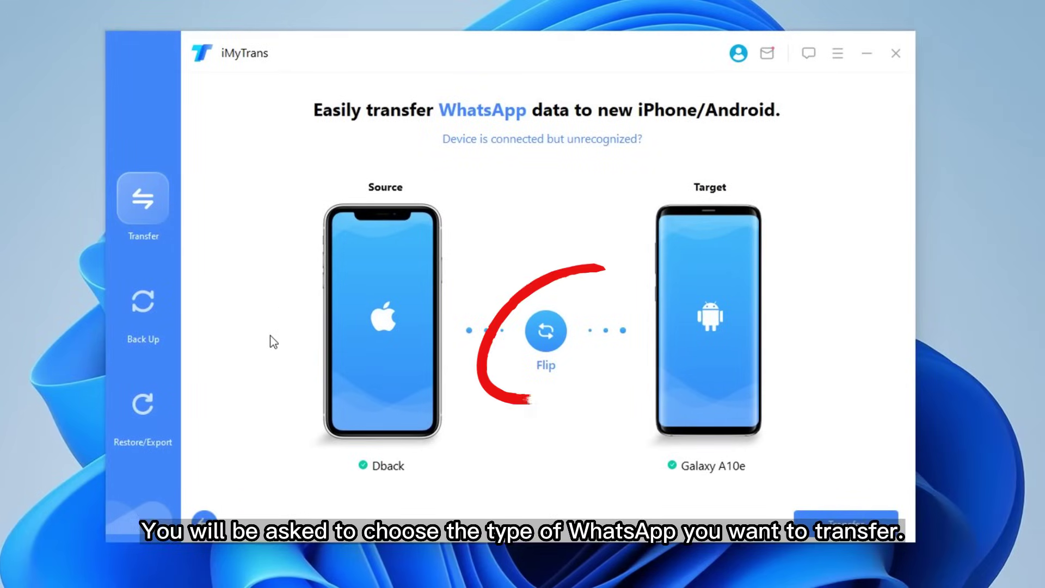
Flip the devices so the Galaxy A10e is source and the iPhone target, then start the transfer.
click(545, 331)
click(547, 334)
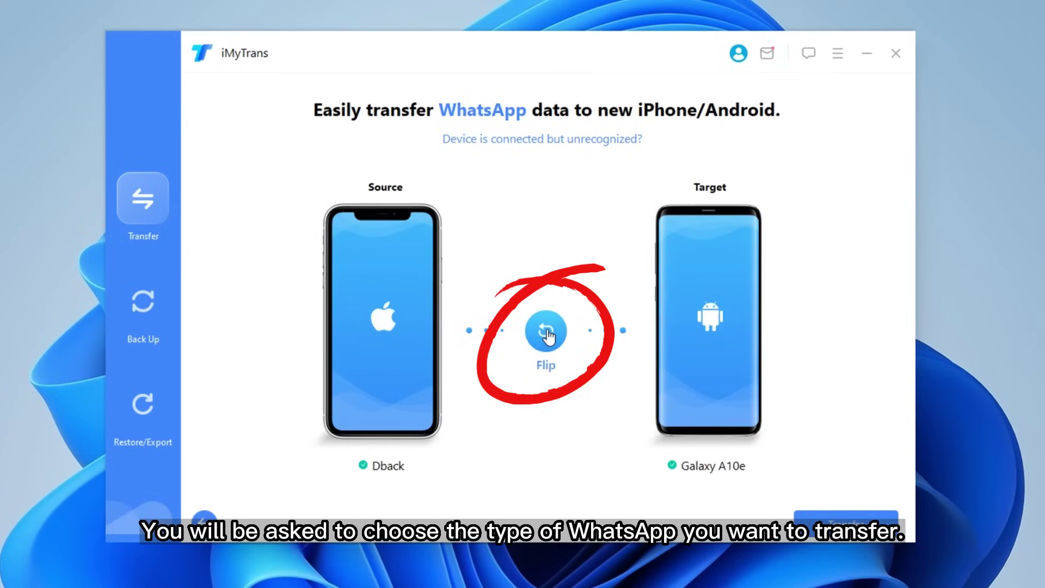
click(546, 335)
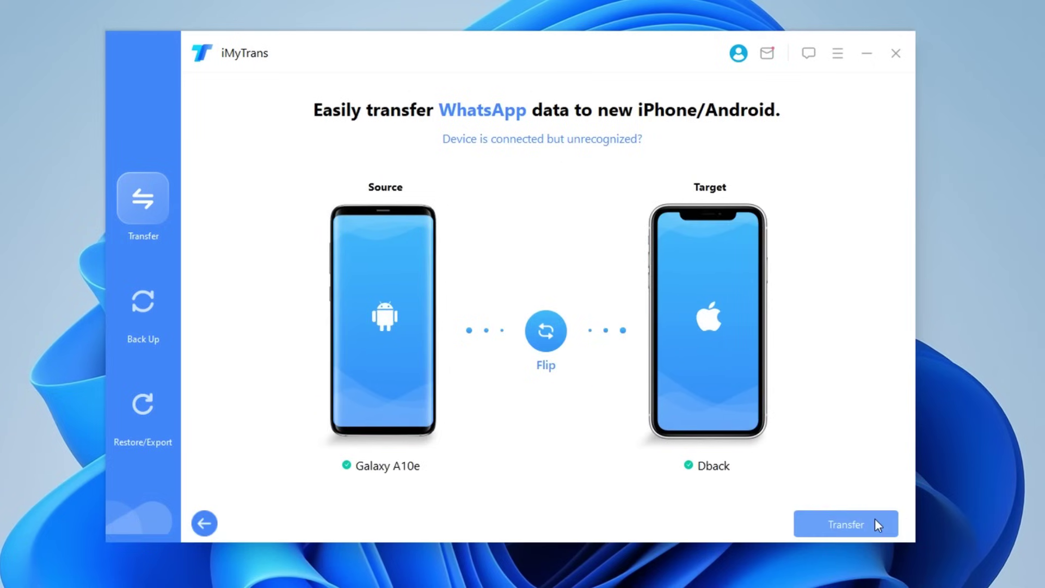
click(874, 525)
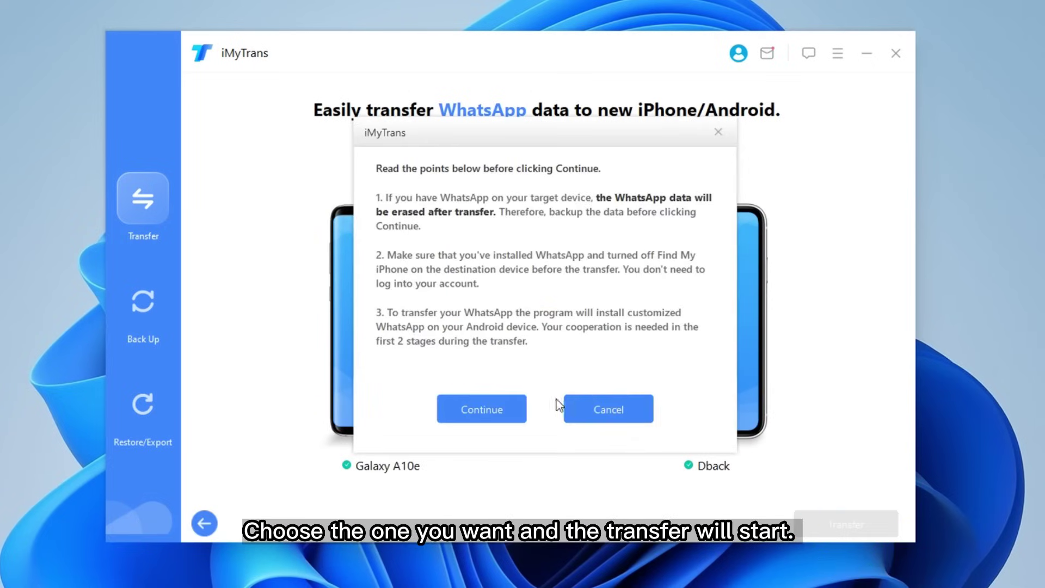
Accept the pre-transfer warnings and confirm the WhatsApp backup was made on the phone.
click(500, 414)
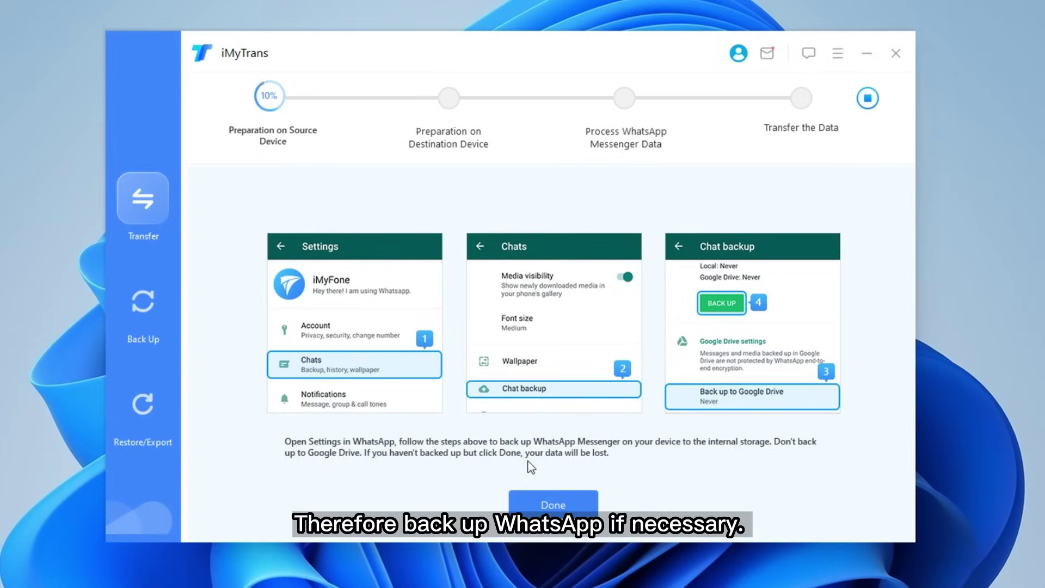
click(558, 509)
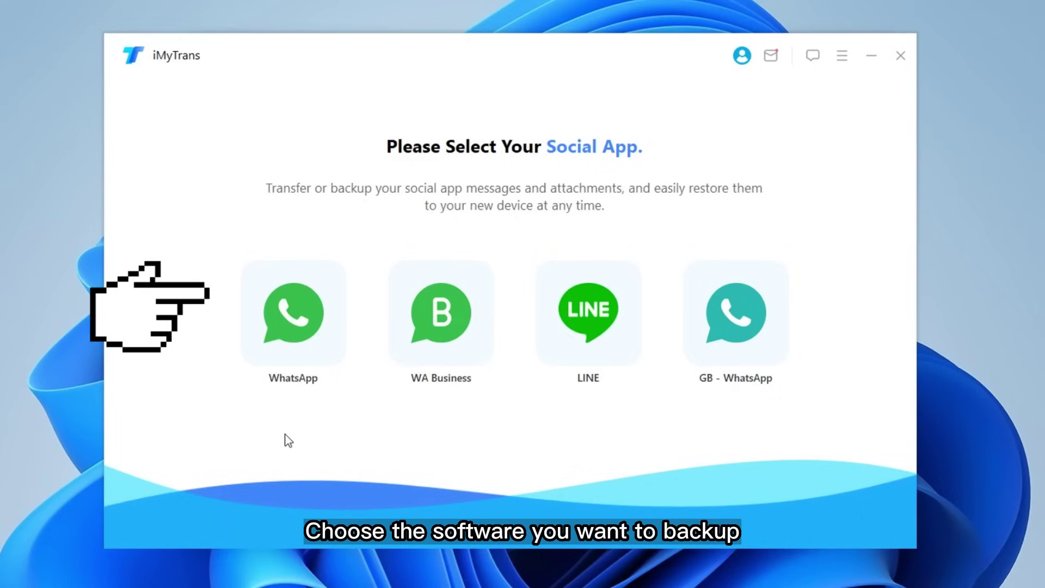
Start a WhatsApp Back Up of the Galaxy A10e, keeping it as the selected device.
click(303, 331)
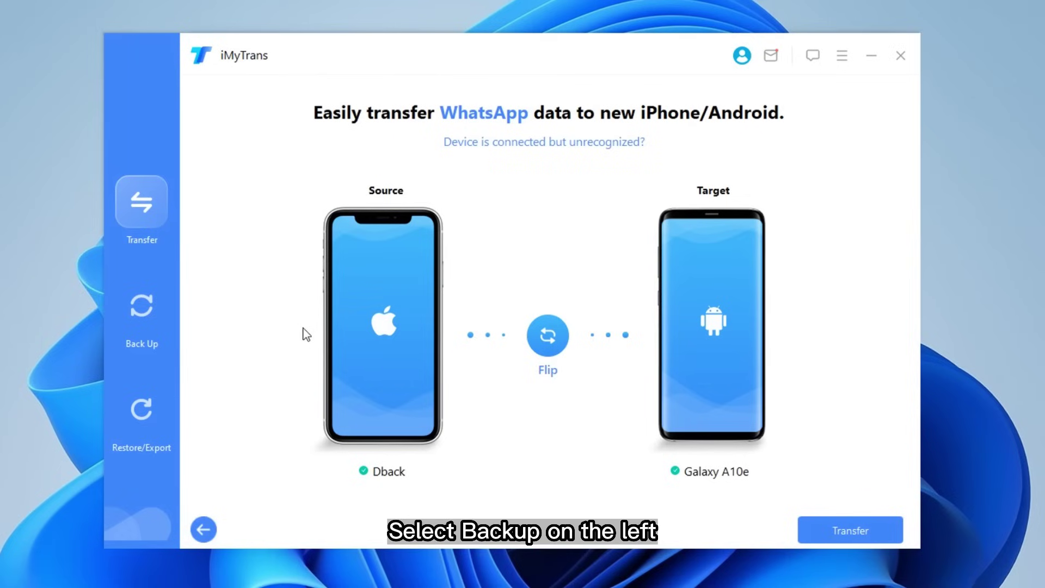
click(140, 312)
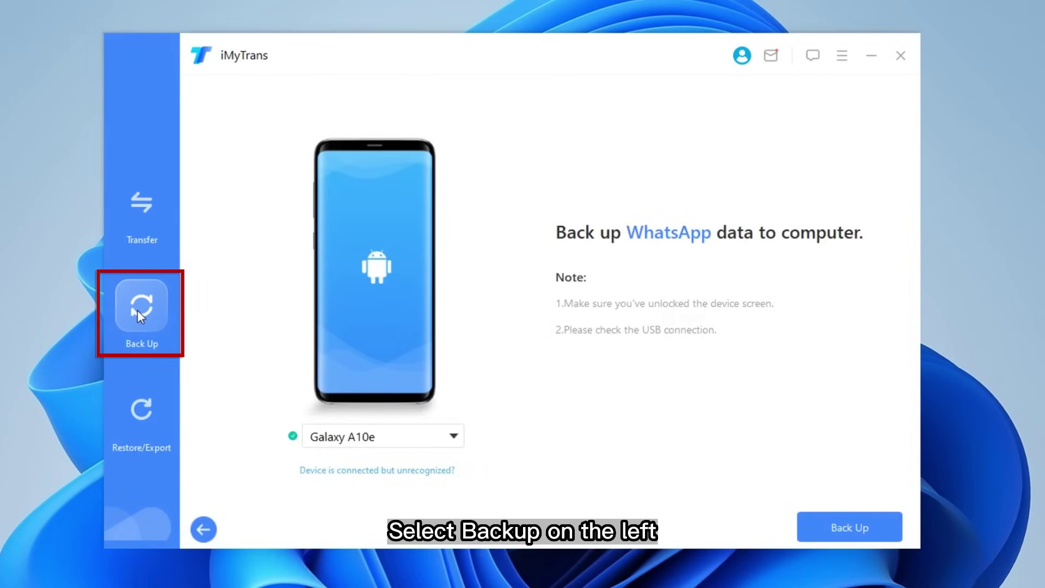
click(429, 432)
click(396, 484)
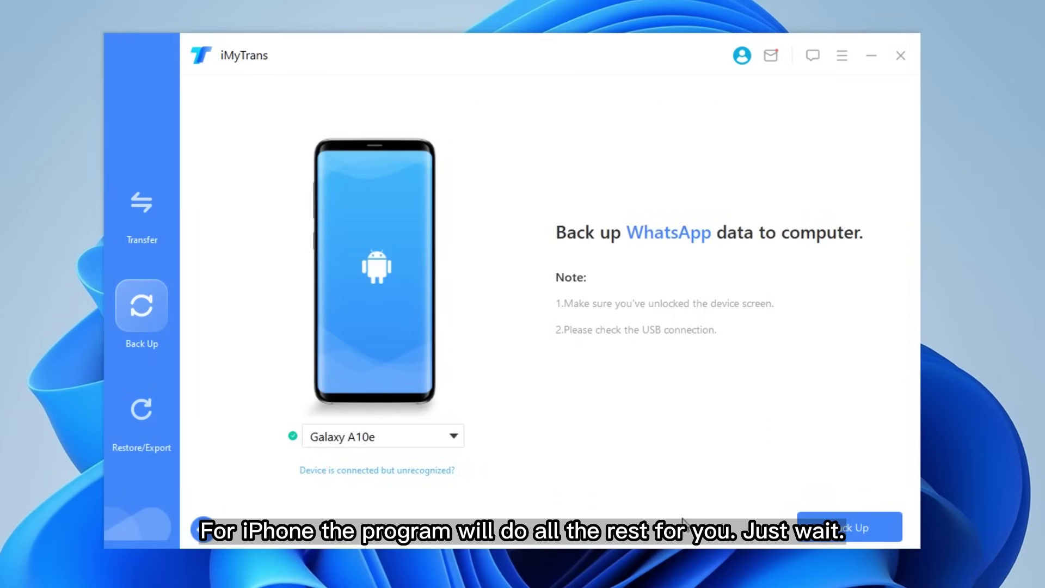
click(857, 519)
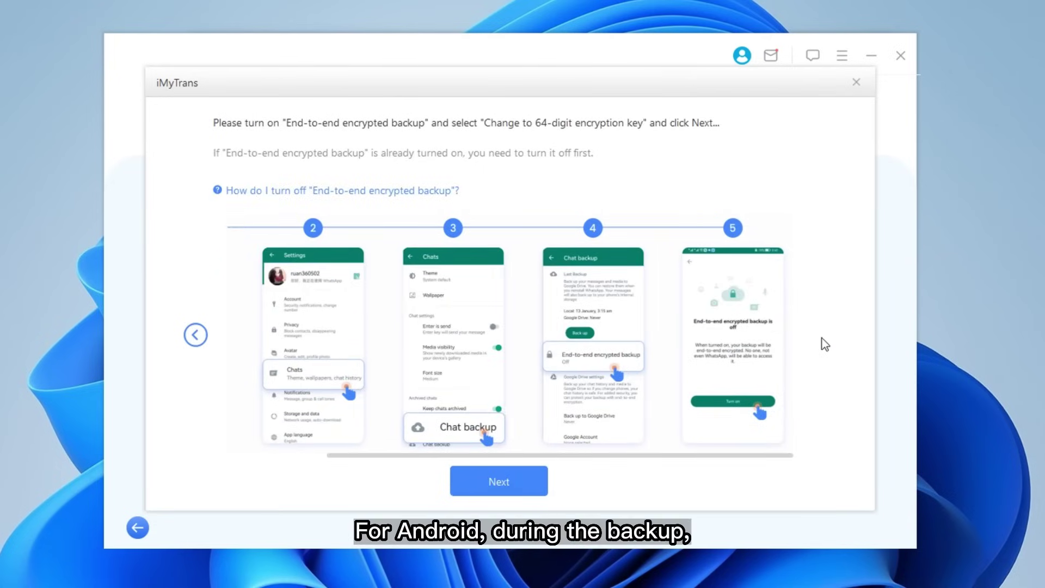
Go through the encryption key instructions until the Galaxy A10e backup reports success.
click(499, 482)
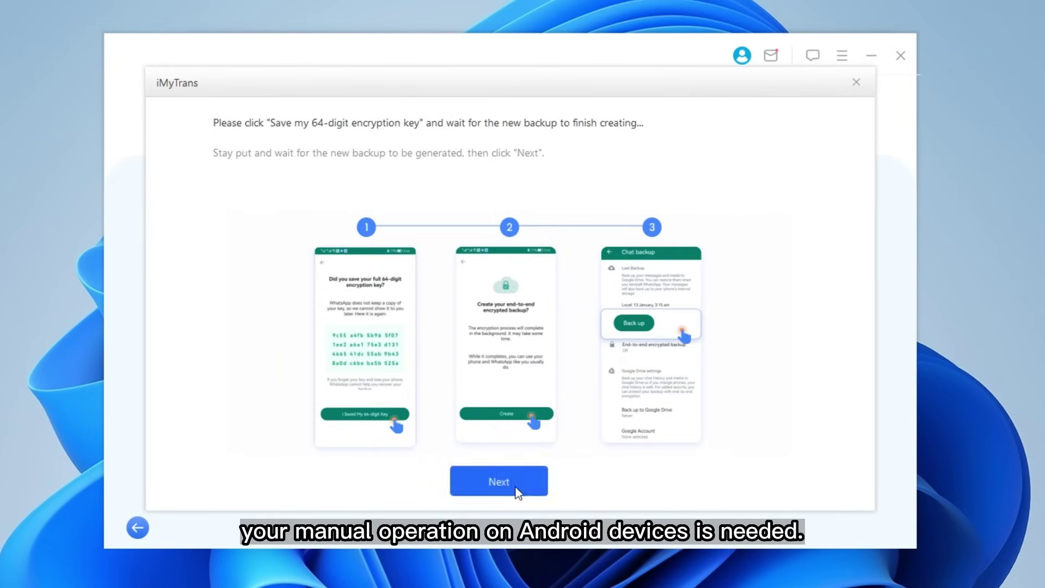
click(516, 488)
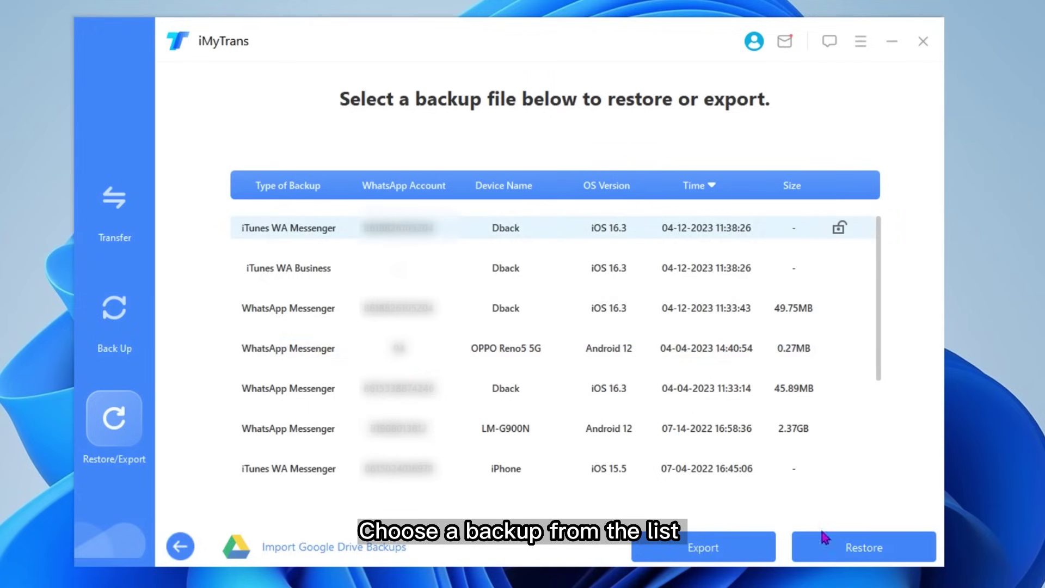
Restore the selected backup with preview, and browse the Dback chat and another chat.
click(865, 547)
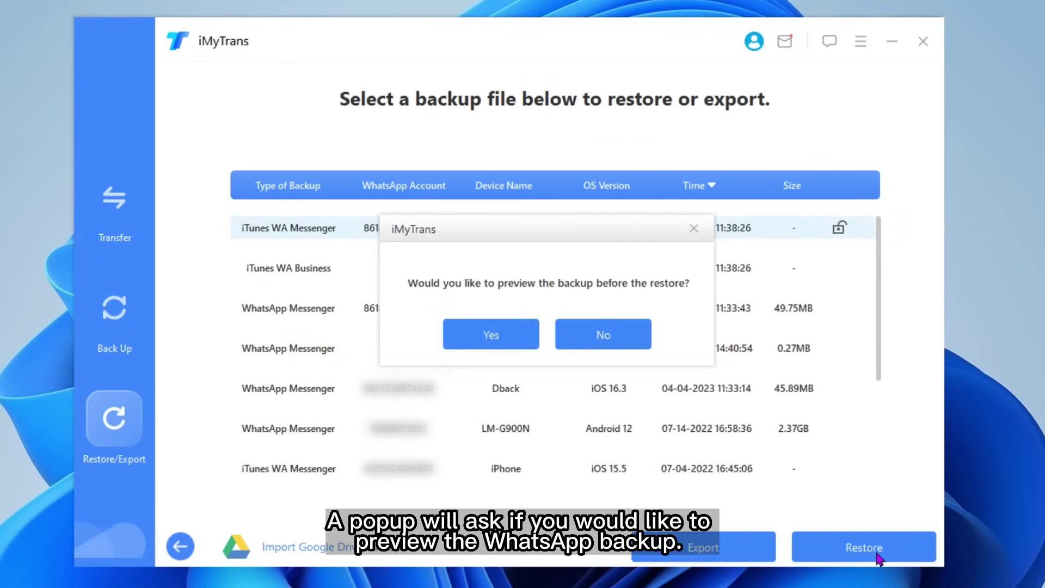
click(483, 333)
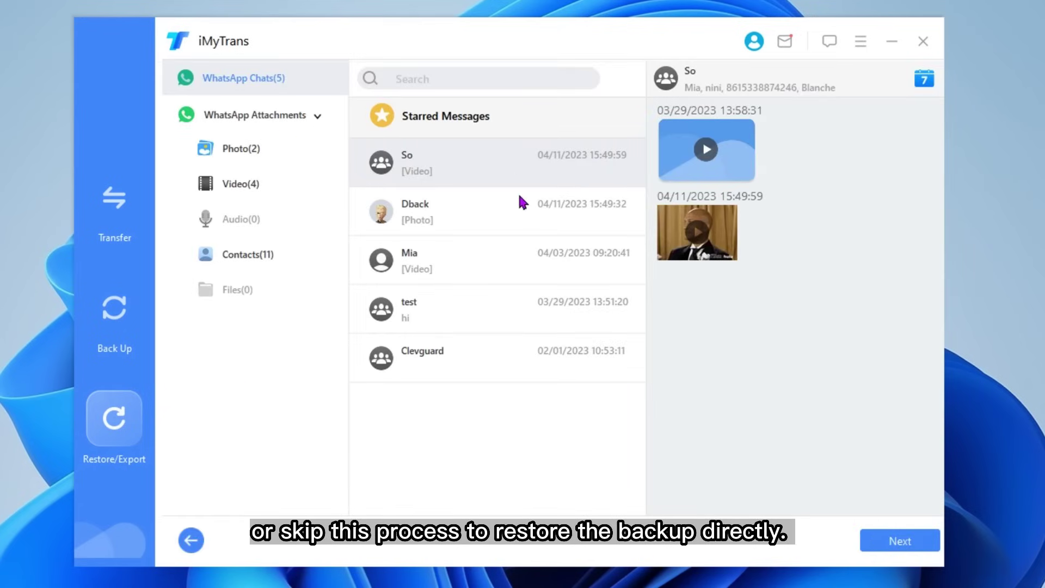
click(490, 212)
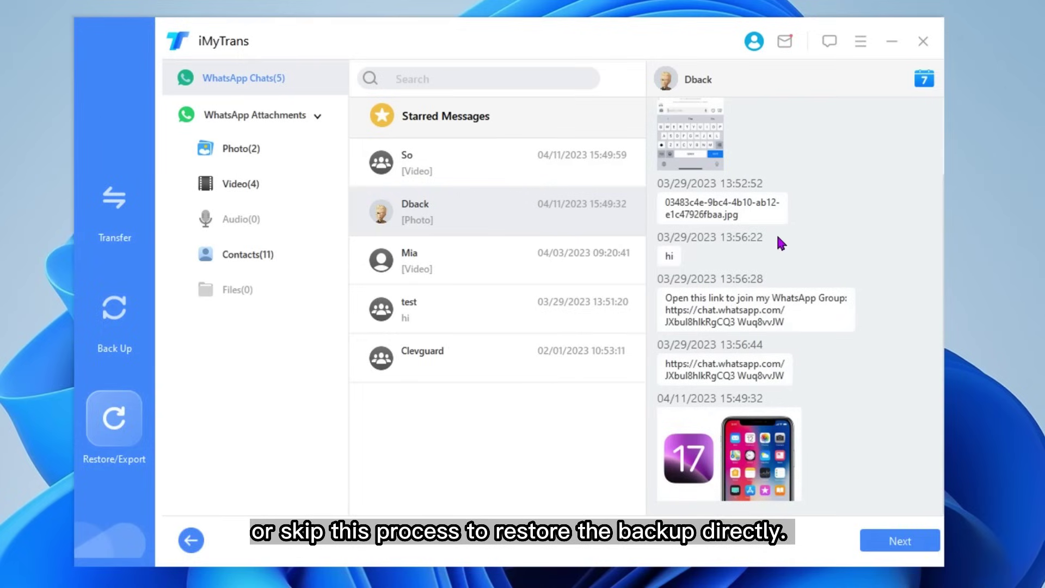
scroll(777, 238, up, 2)
click(437, 267)
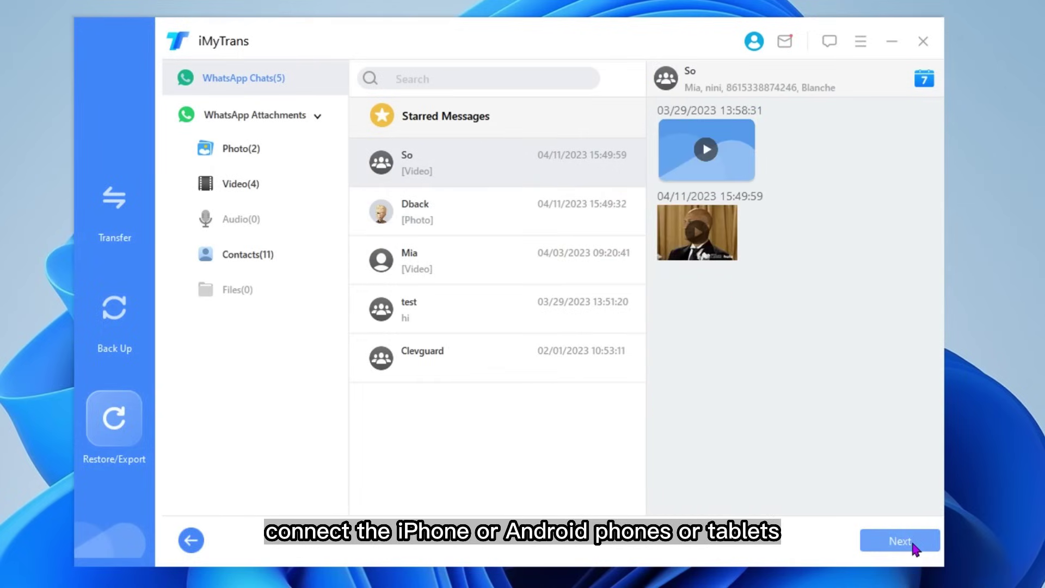
Restore the backup to the Galaxy A10e, accepting data erasure and confirming storage permission.
click(913, 543)
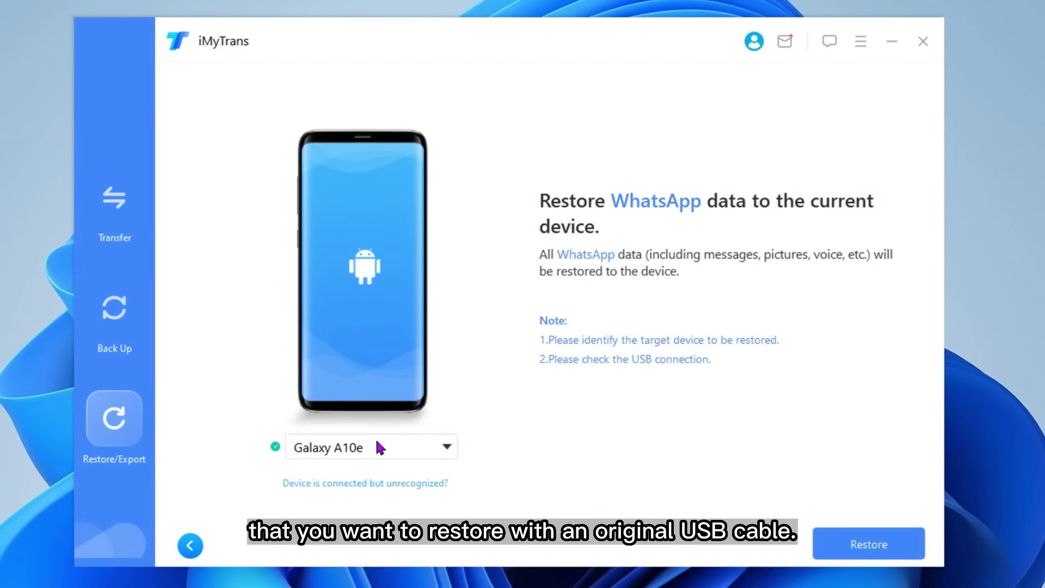
click(905, 543)
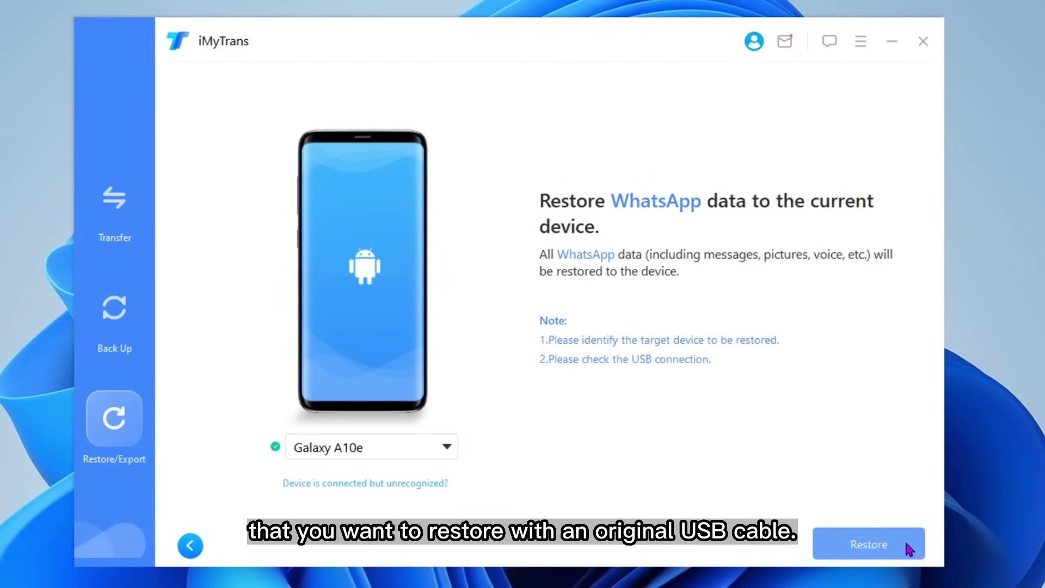
click(478, 394)
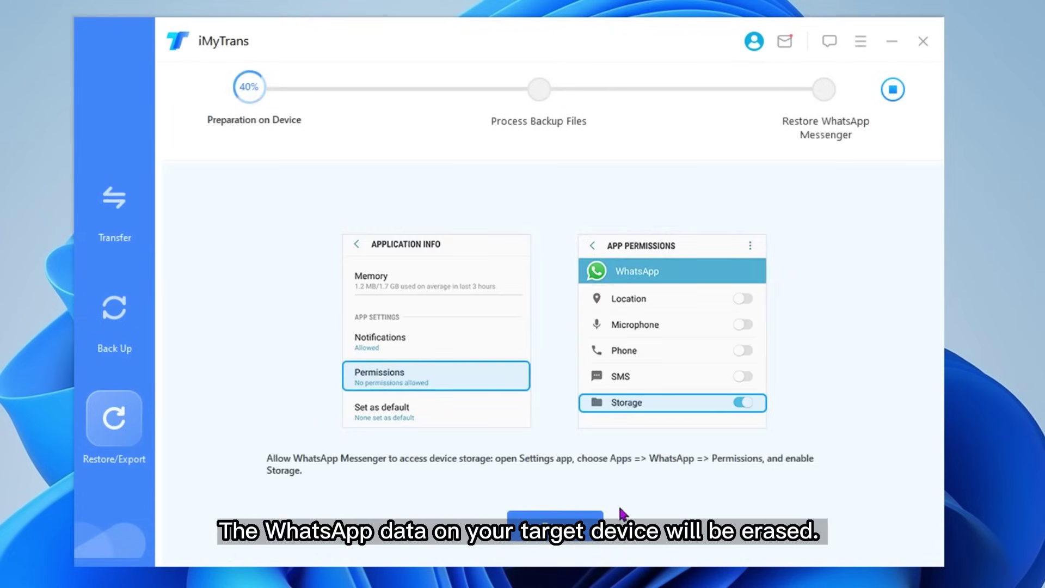
click(589, 524)
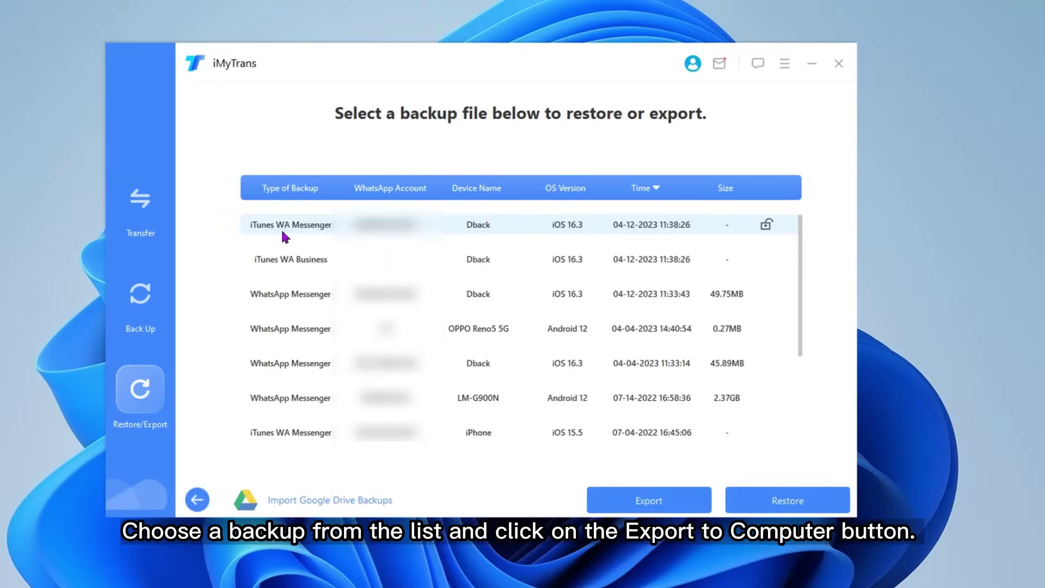
Export the backup's chats as PDF to Downloads, then open Dback.pdf.
click(664, 496)
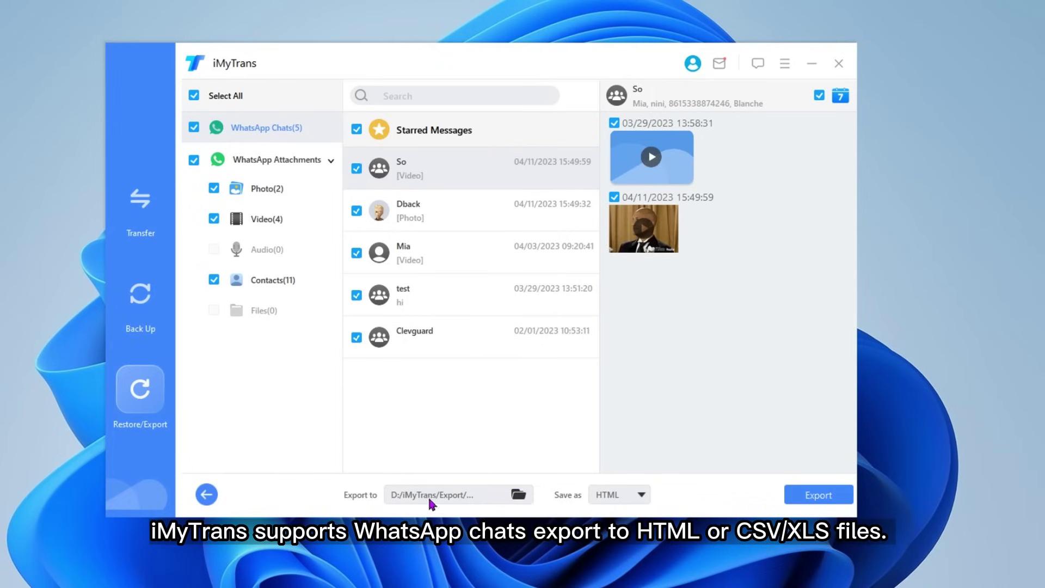
click(620, 496)
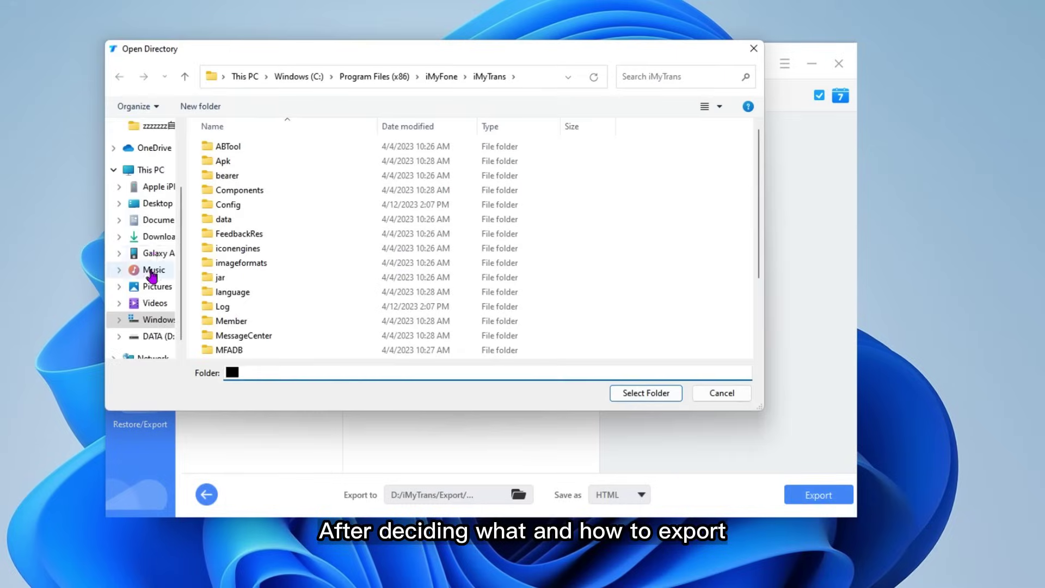
click(155, 236)
click(646, 393)
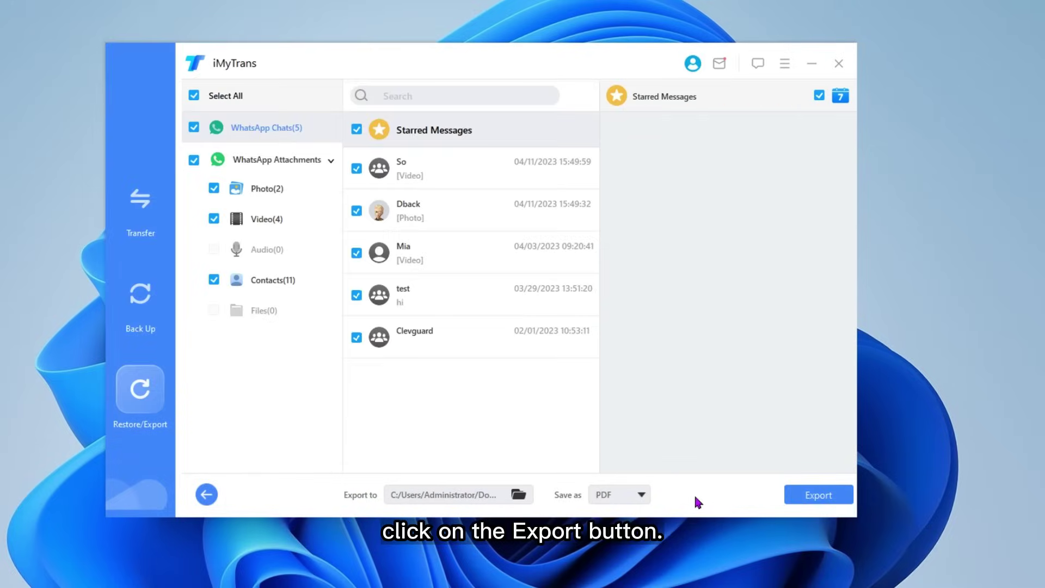
click(817, 497)
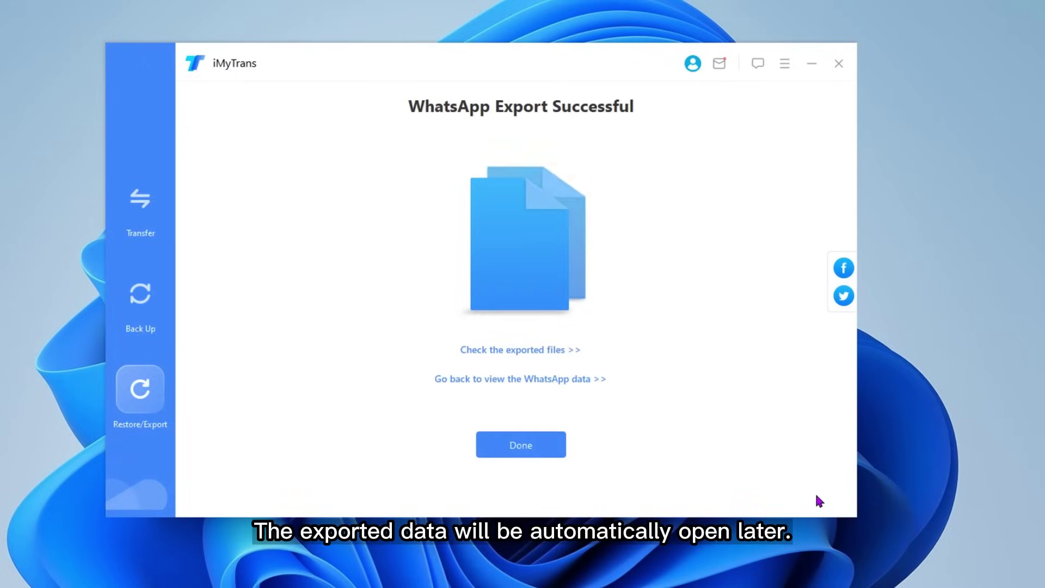
double_click(450, 235)
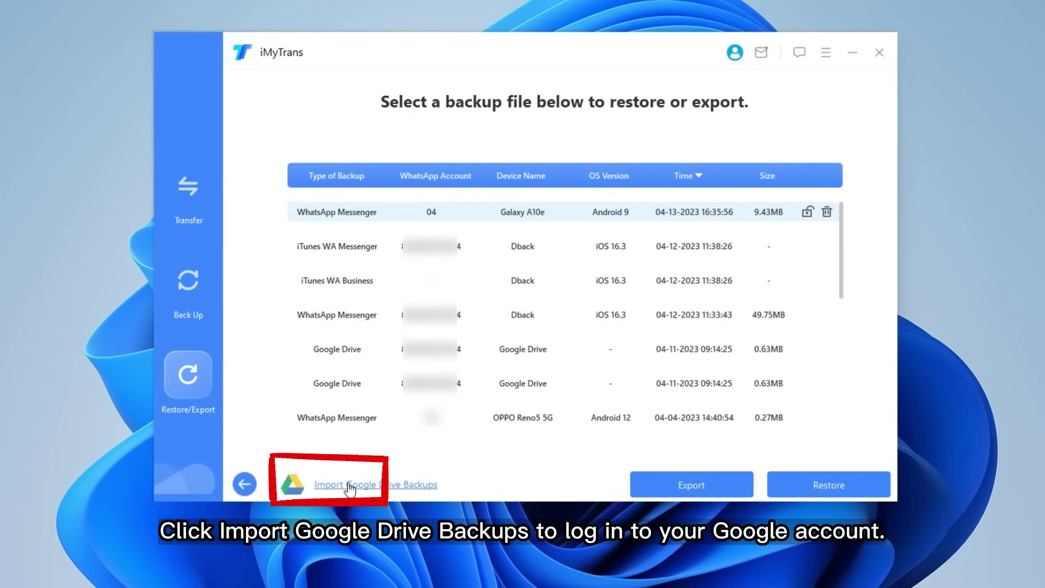
Sign in to Google and download the 04-13-2023 Drive backup into iMyTrans.
click(351, 489)
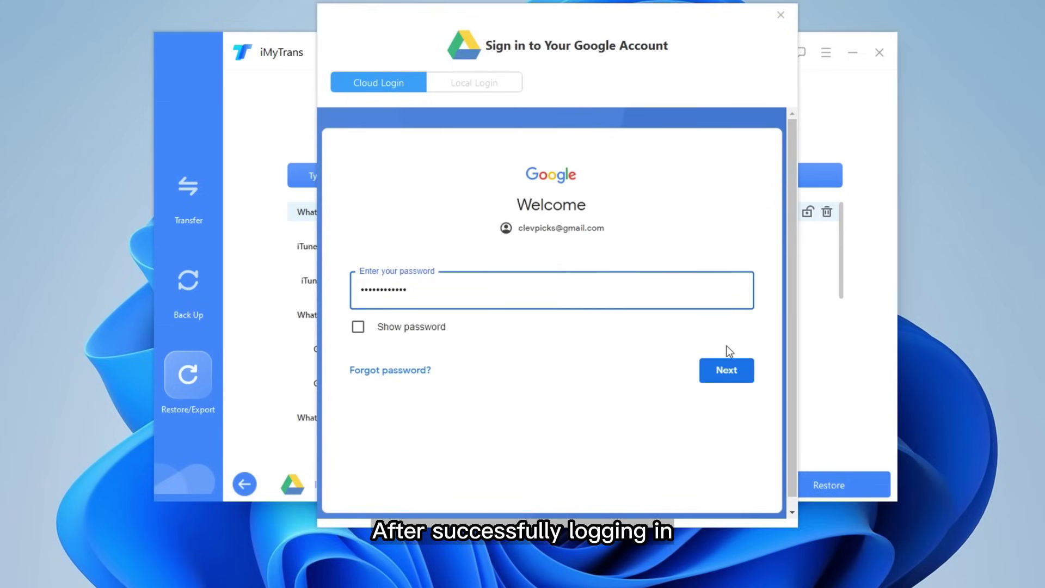
click(726, 370)
click(705, 393)
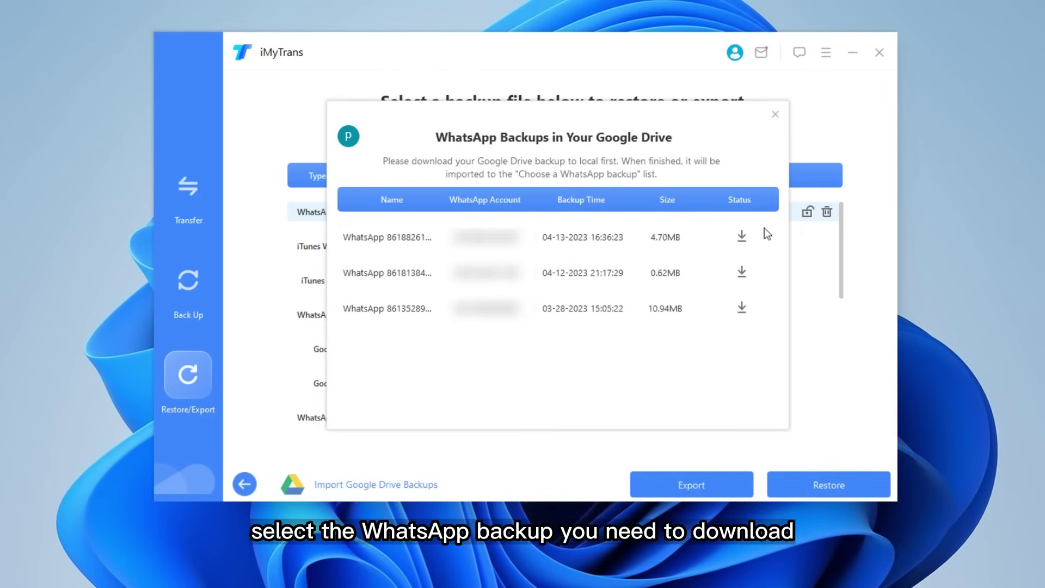
click(742, 238)
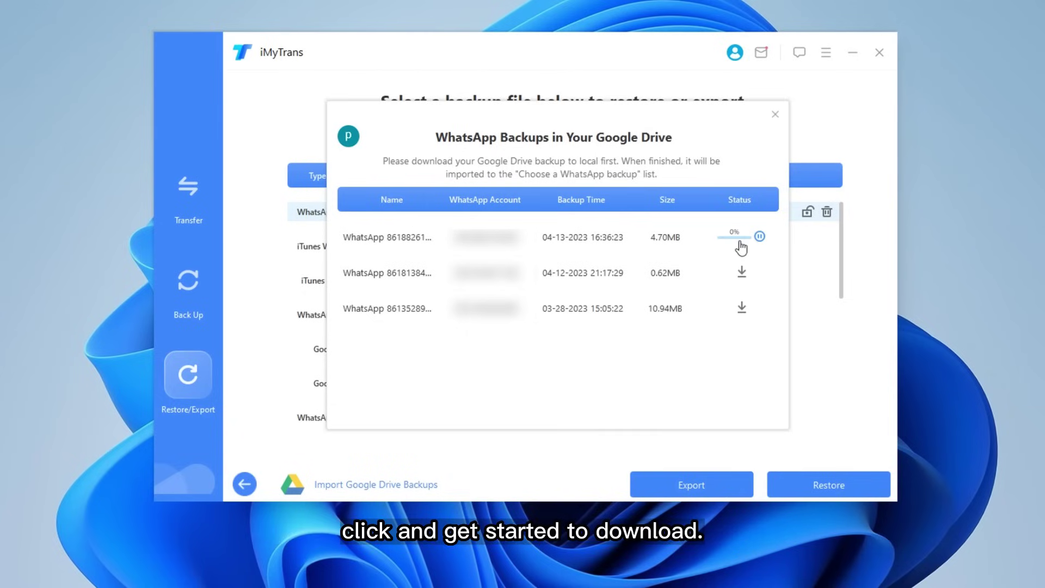
click(775, 114)
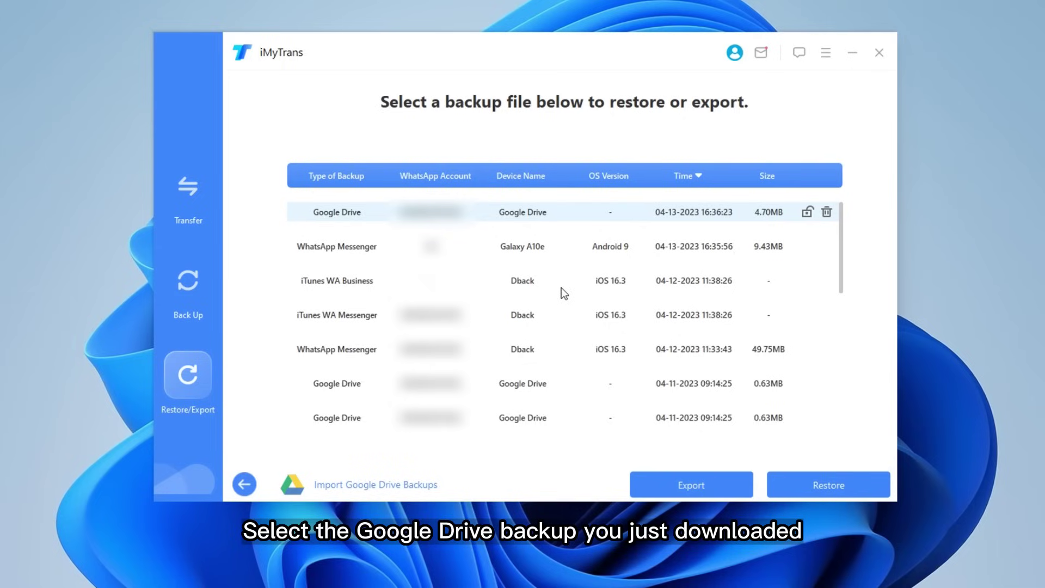
Decrypt the Google Drive backup by agreeing to analysis and entering the 64-character key.
click(688, 488)
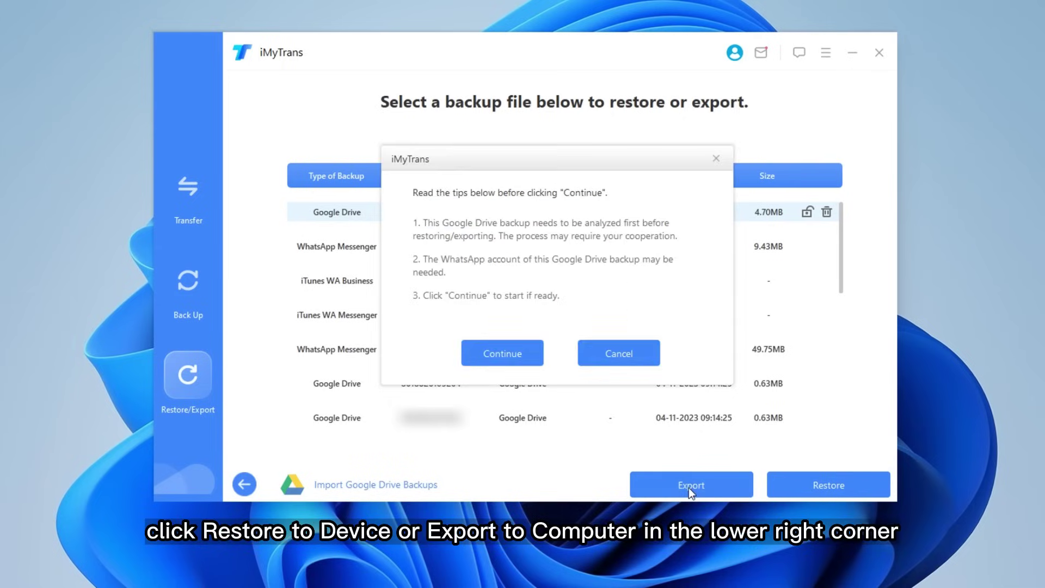
click(497, 355)
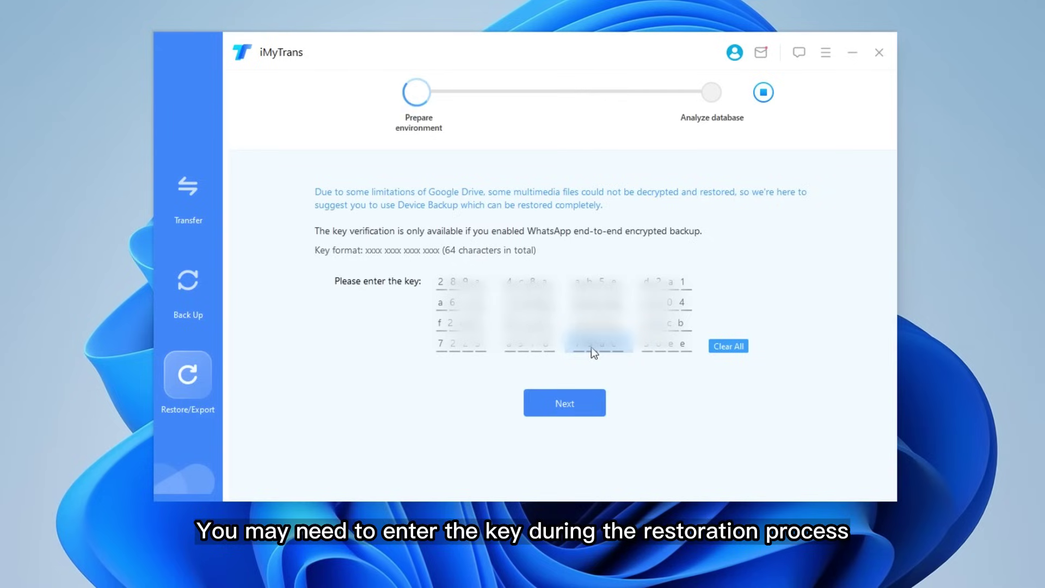
click(595, 404)
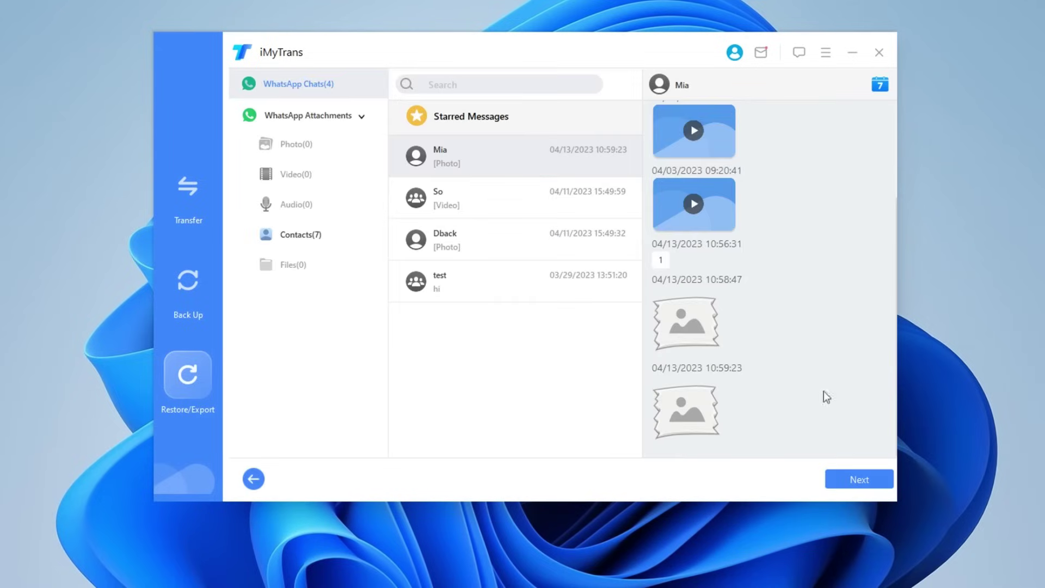
Move past the chat preview and restore the backup into WhatsApp Messenger.
click(856, 483)
click(828, 484)
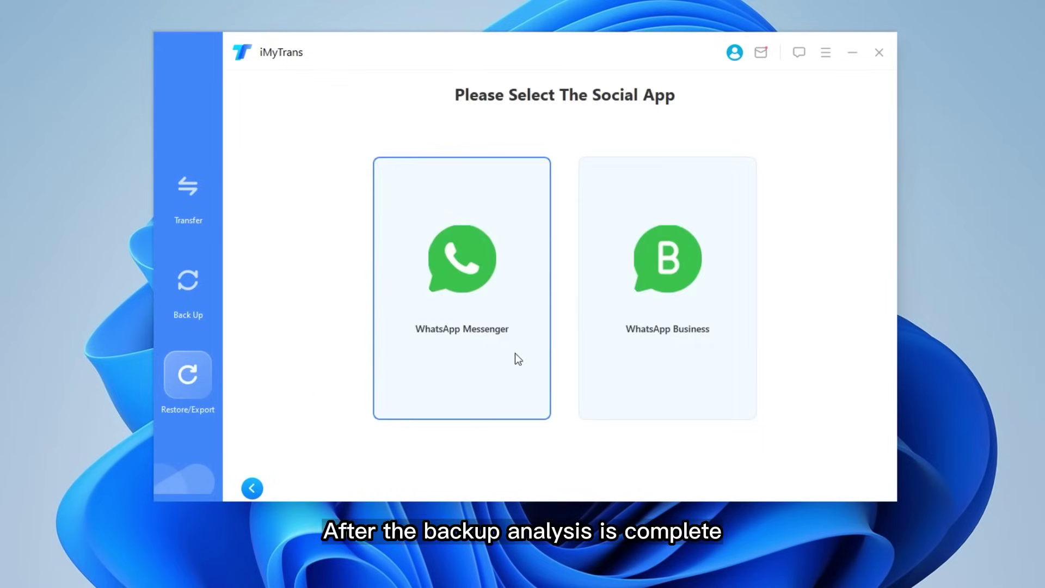
click(460, 238)
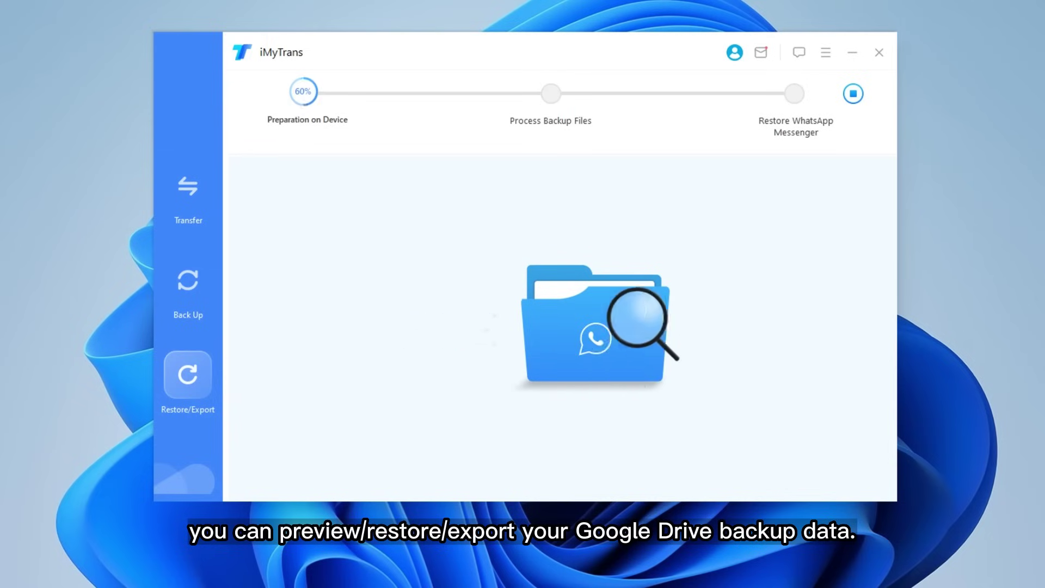